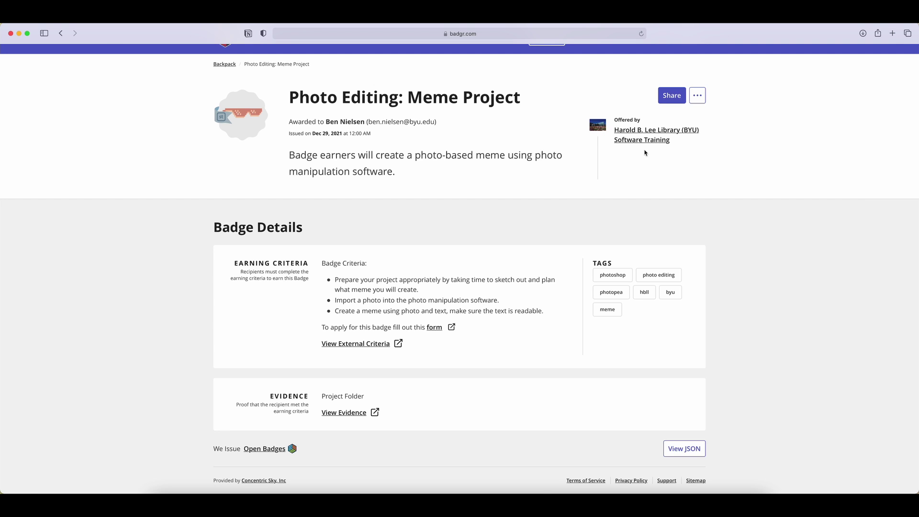
# Step: Copy the meme badge's public share link from Badgr's Share Badge dialog, glancing at the Social and HTML tabs
pyautogui.click(670, 98)
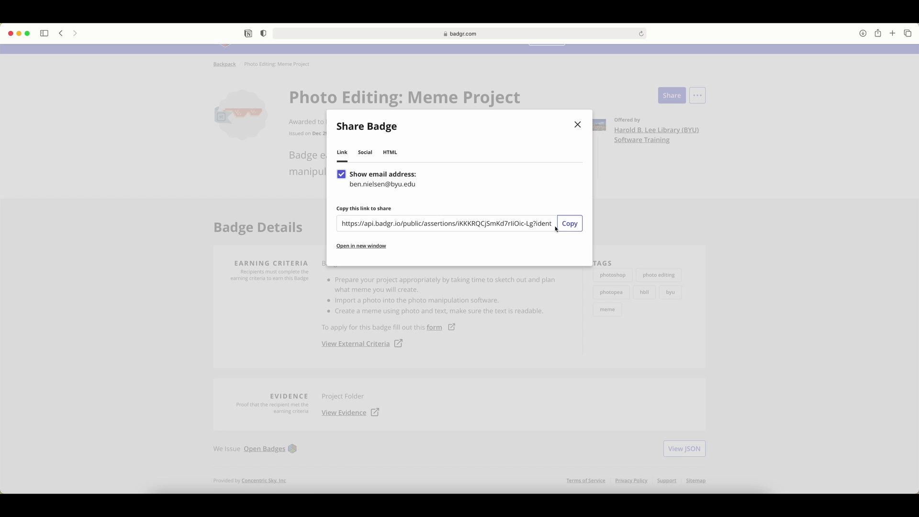
pyautogui.click(574, 228)
pyautogui.click(368, 156)
pyautogui.click(391, 153)
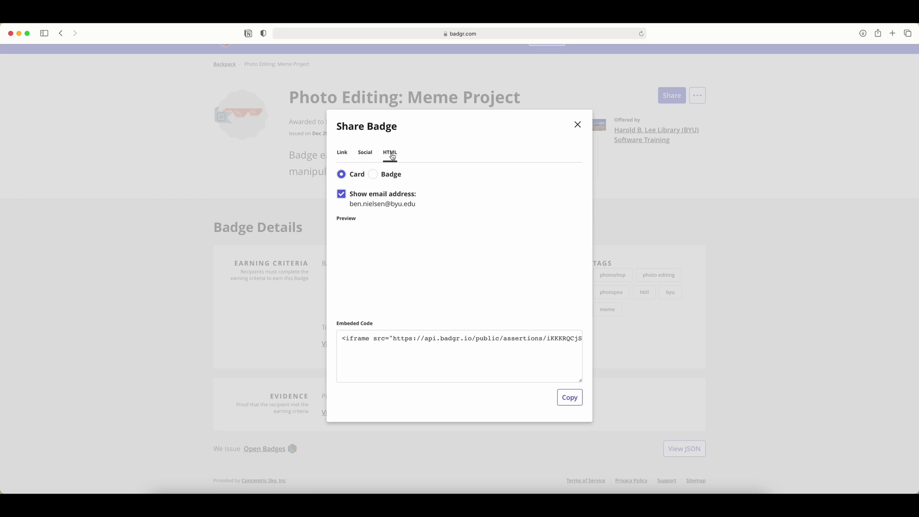
pyautogui.click(345, 157)
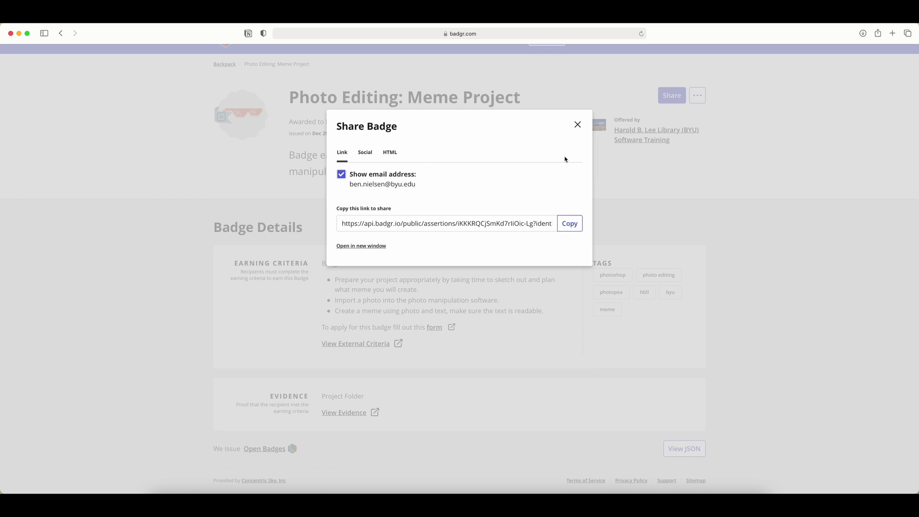
# Step: Close the Share Badge dialog and download the Photo Editing: Meme Project badge image
pyautogui.click(578, 125)
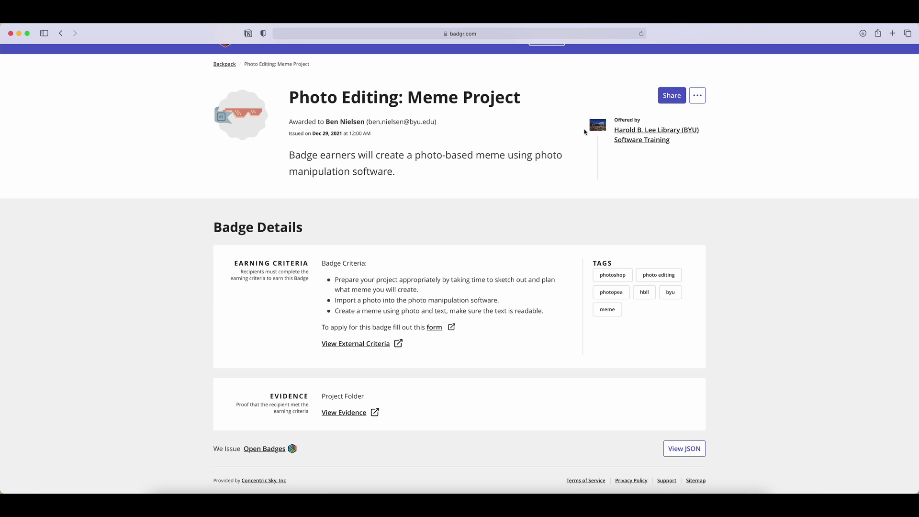
pyautogui.click(699, 98)
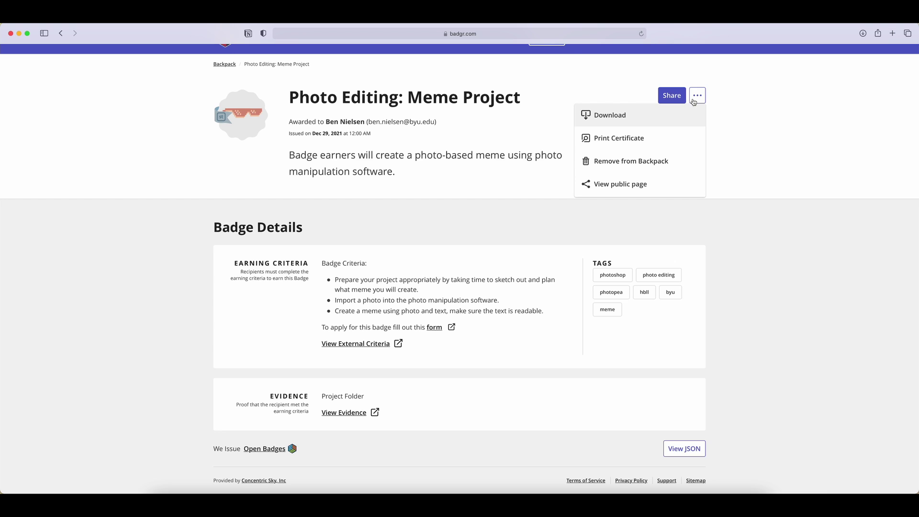
pyautogui.click(699, 118)
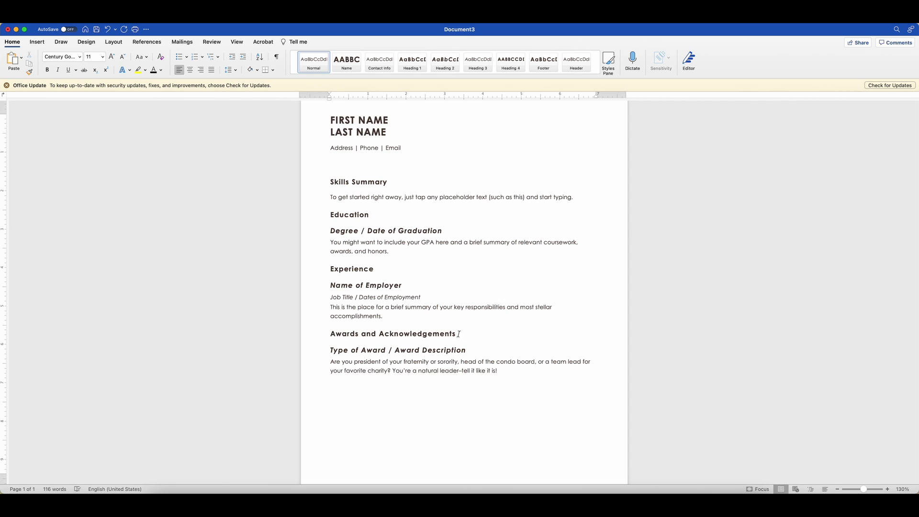
# Step: Drop the downloaded badge image on a new line under Awards and Acknowledgements, resized to about 0.95" square
pyautogui.tripleClick(458, 334)
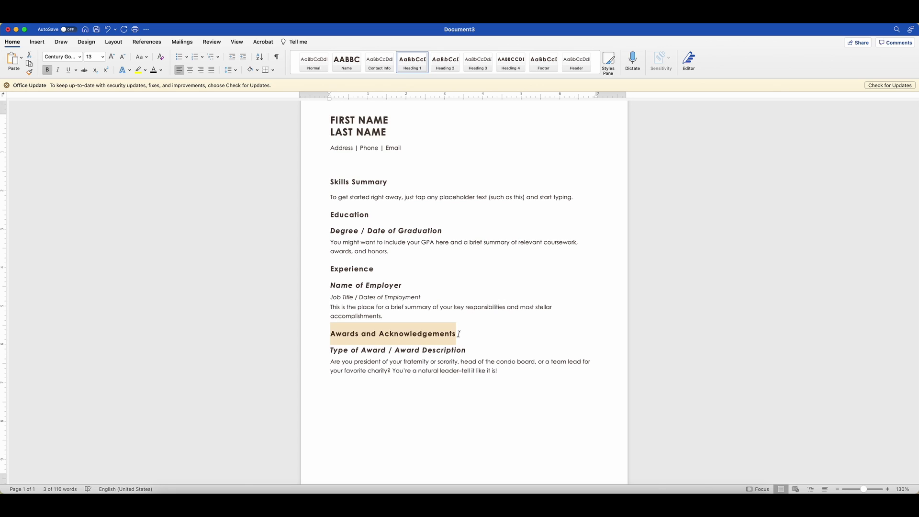
pyautogui.click(459, 334)
pyautogui.press('Return')
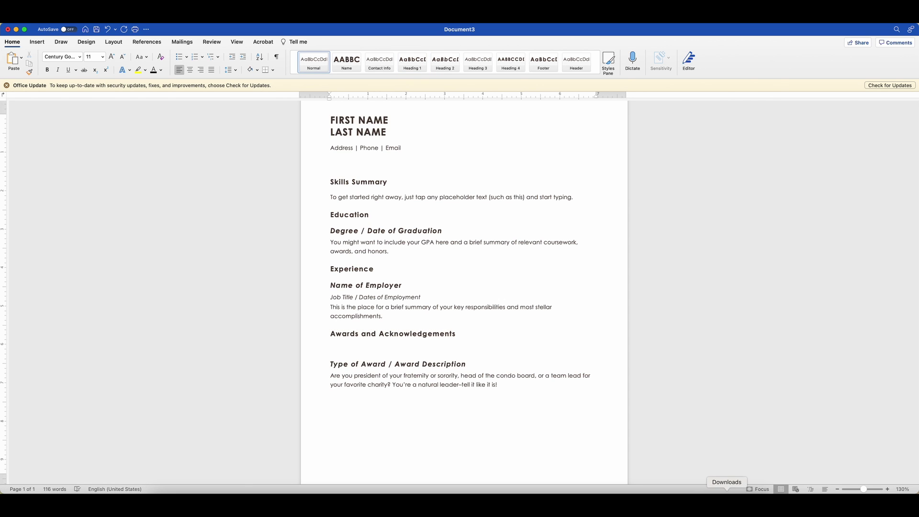
pyautogui.click(727, 498)
pyautogui.moveTo(730, 447); pyautogui.dragTo(362, 344)
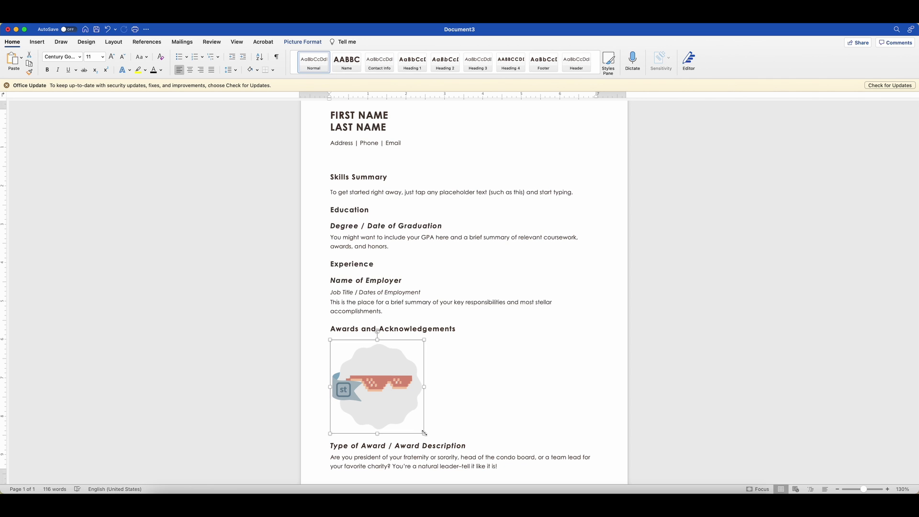
pyautogui.moveTo(425, 434); pyautogui.dragTo(362, 377)
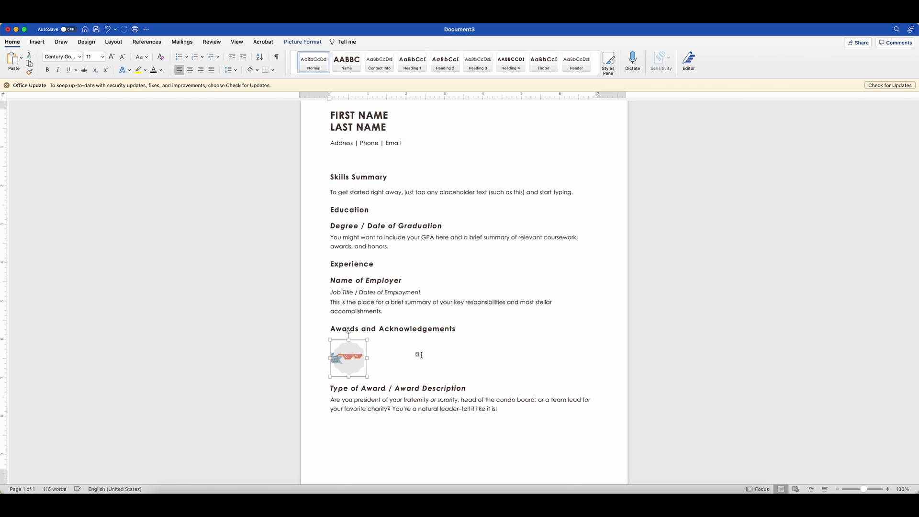
# Step: Add the line 'Meme Badge from BYU Library Software Training' below the Awards and Acknowledgements heading
pyautogui.click(461, 331)
pyautogui.tripleClick(460, 331)
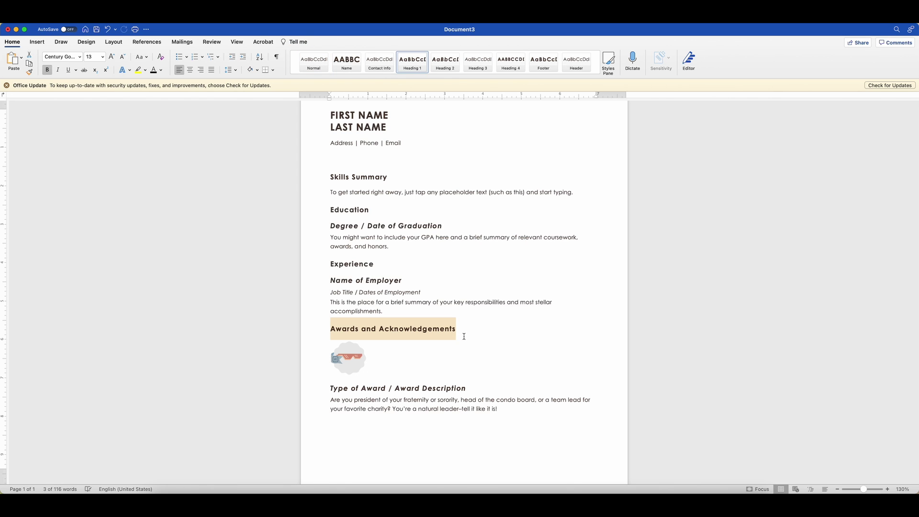
pyautogui.click(463, 330)
pyautogui.press('Return')
pyautogui.write('Me')
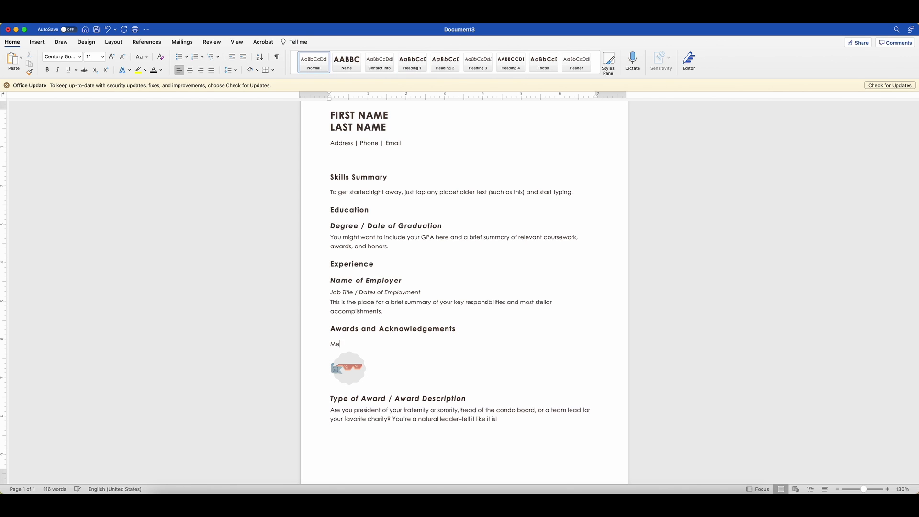
pyautogui.write('me Badge from BYU Library Software Training')
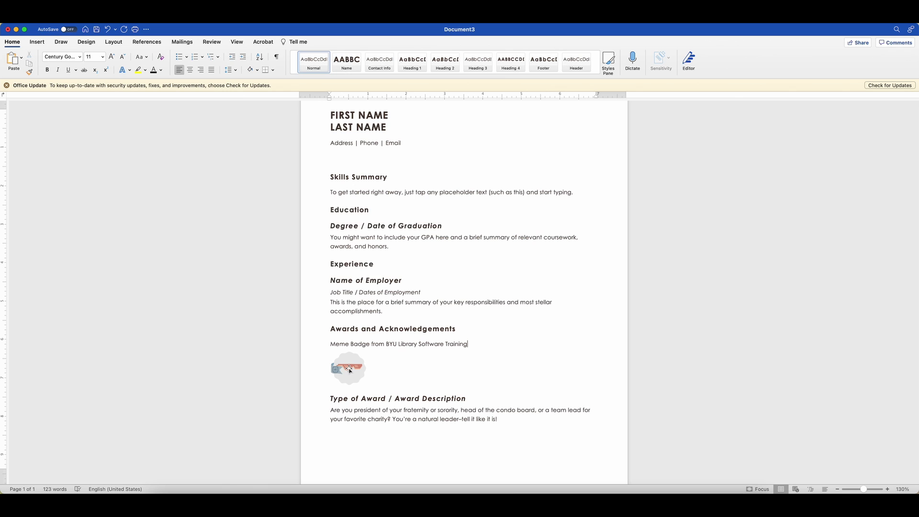
# Step: Hyperlink the badge image to the copied Badgr share URL
pyautogui.click(350, 371)
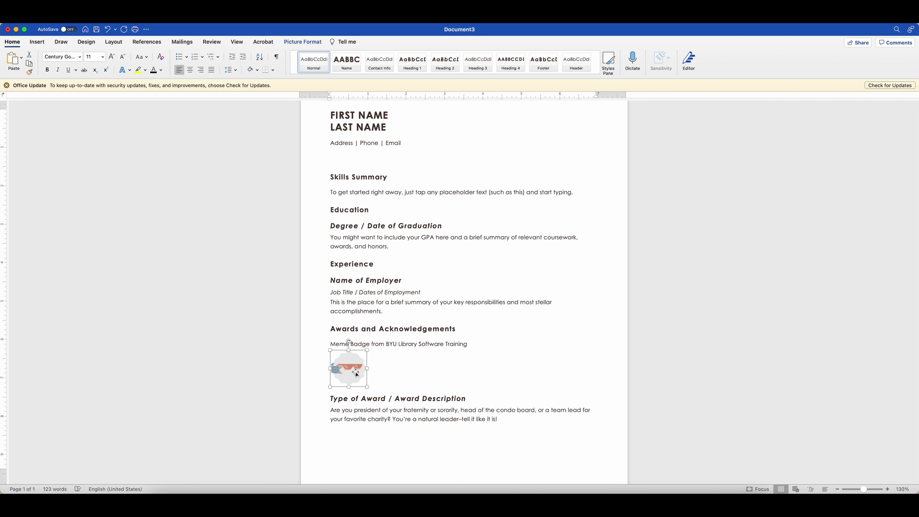
pyautogui.rightClick(357, 374)
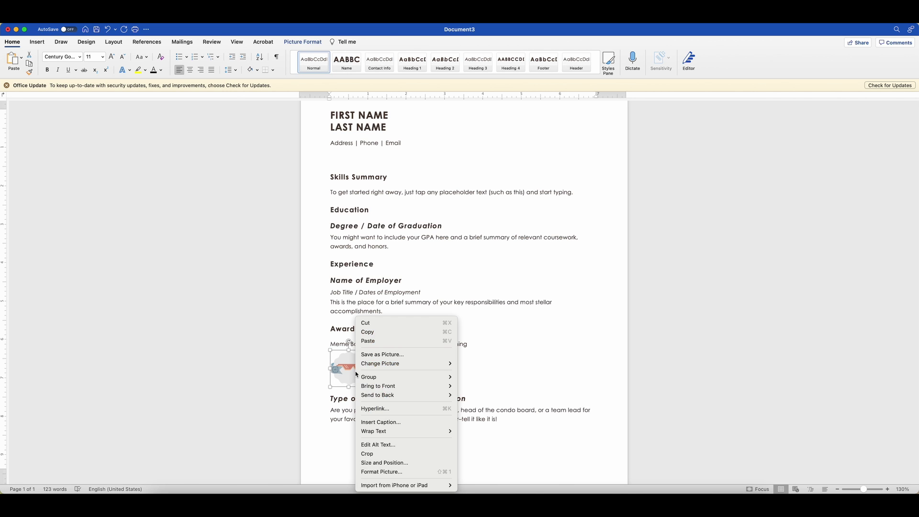
pyautogui.click(391, 412)
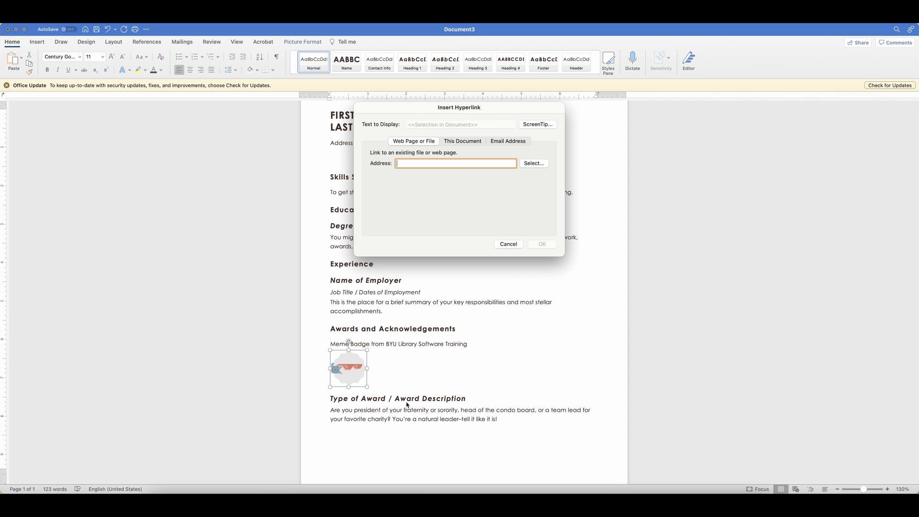
pyautogui.press('super+v')
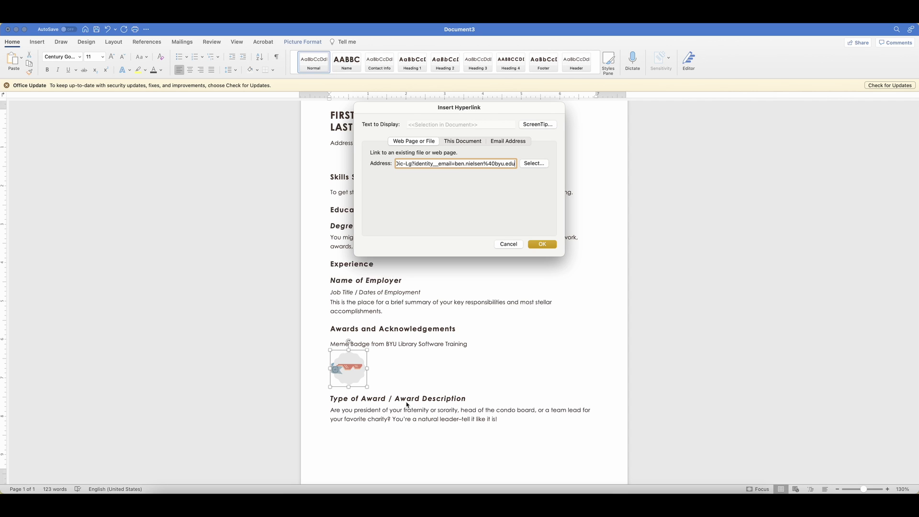
pyautogui.click(542, 246)
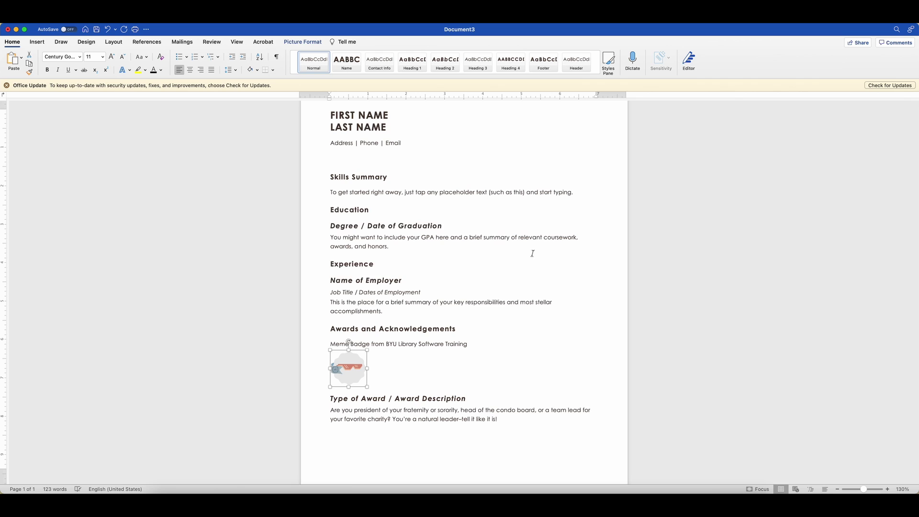
pyautogui.click(477, 346)
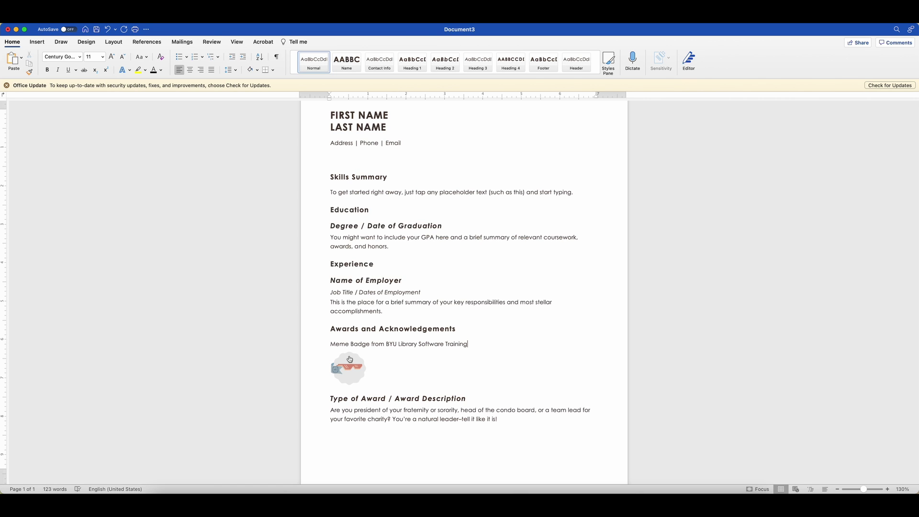
# Step: Delete the badge image and hyperlink the 'Meme Badge from BYU Library Software Training' line to the copied Badgr URL
pyautogui.click(350, 358)
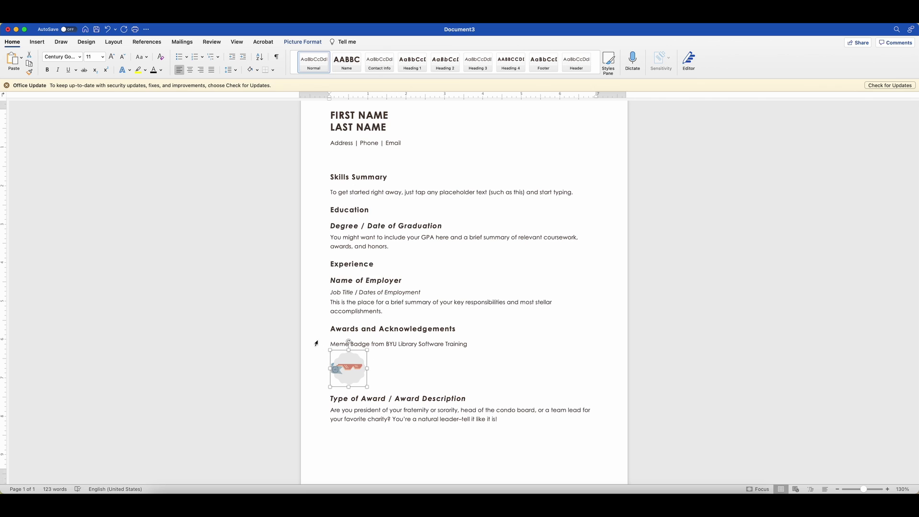
pyautogui.press('BackSpace')
pyautogui.moveTo(469, 344); pyautogui.dragTo(331, 344)
pyautogui.rightClick(337, 348)
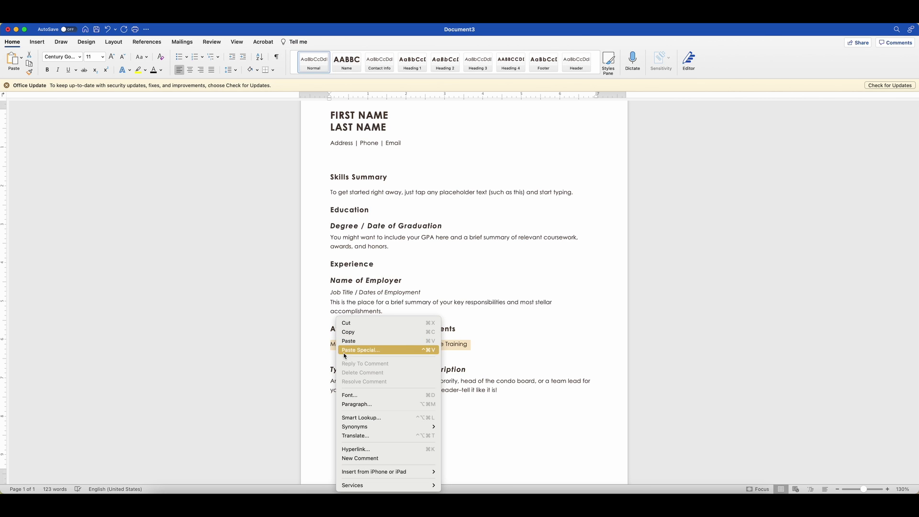
pyautogui.click(360, 451)
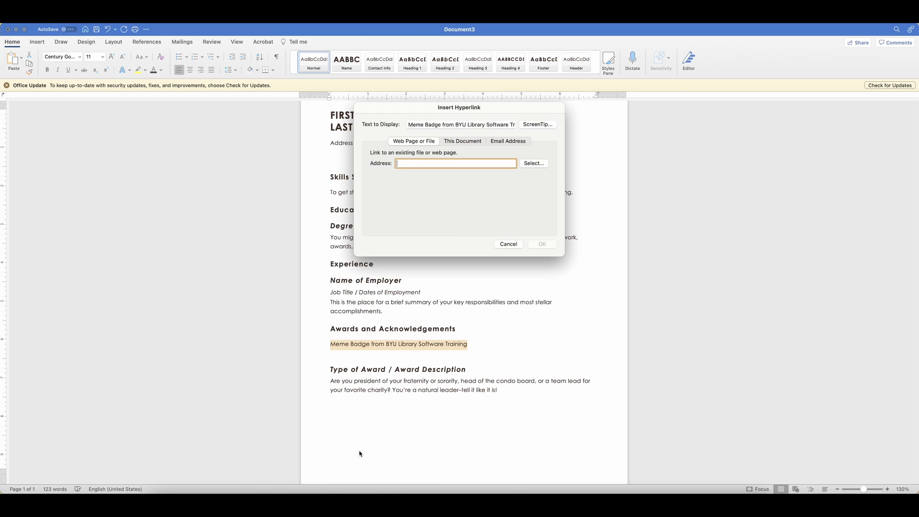
pyautogui.press('super+v')
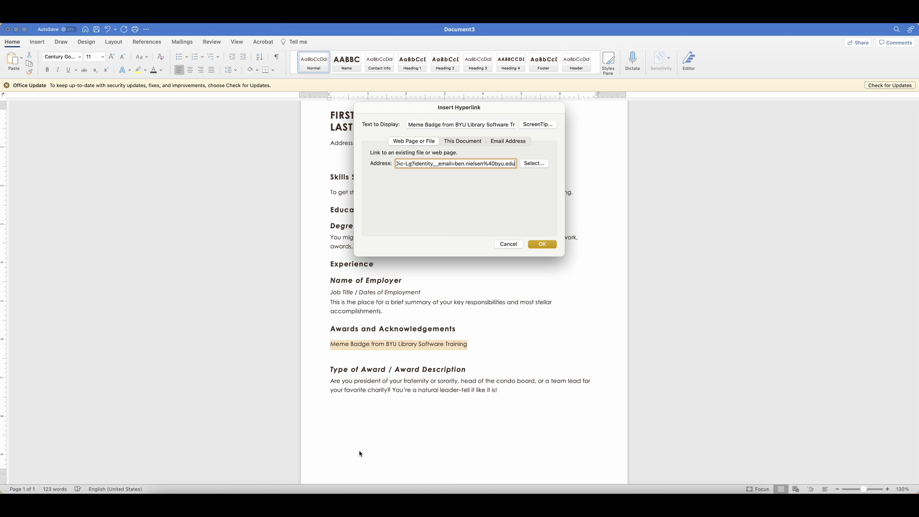
pyautogui.click(542, 245)
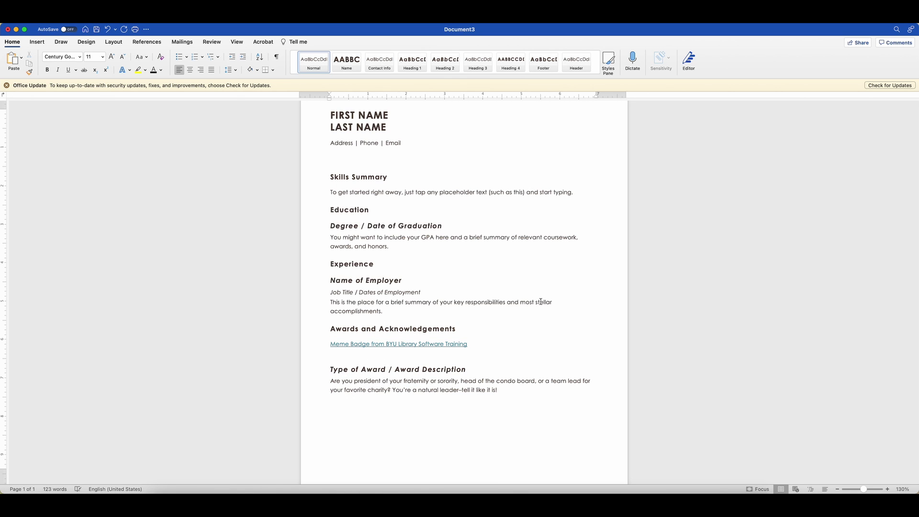